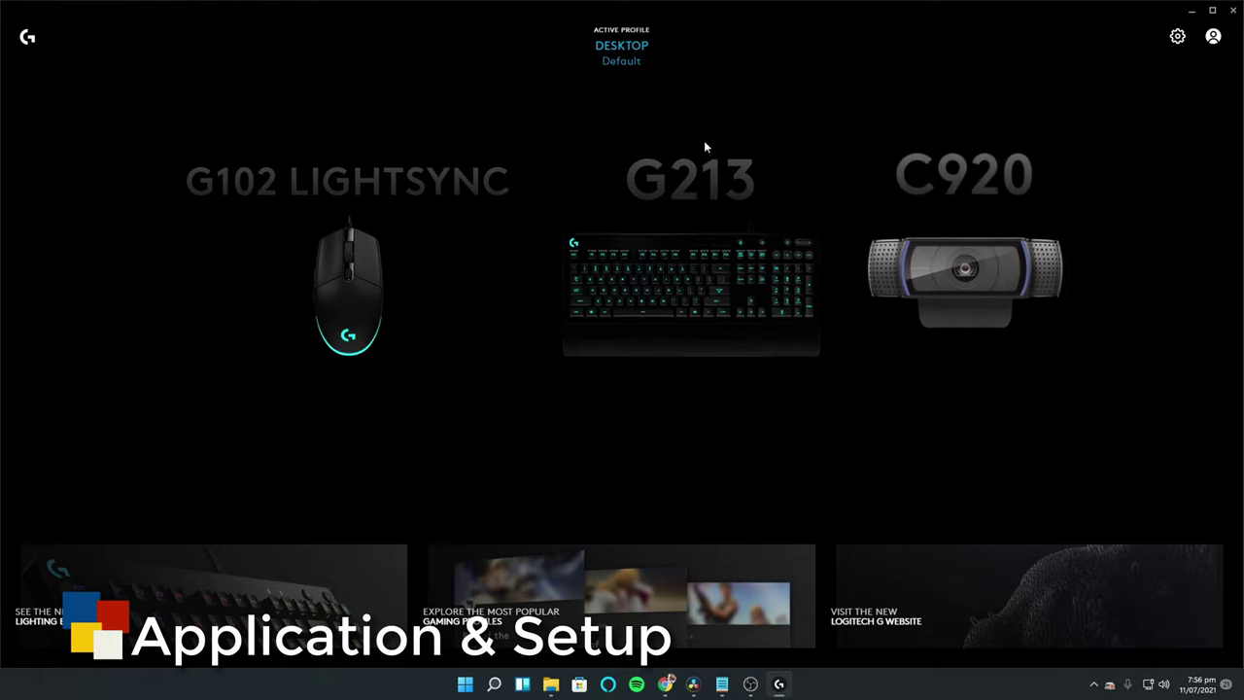
Step: Open the G213 keyboard's configuration and look through its Assignments, Game Mode and LIGHTSYNC sections
click(738, 305)
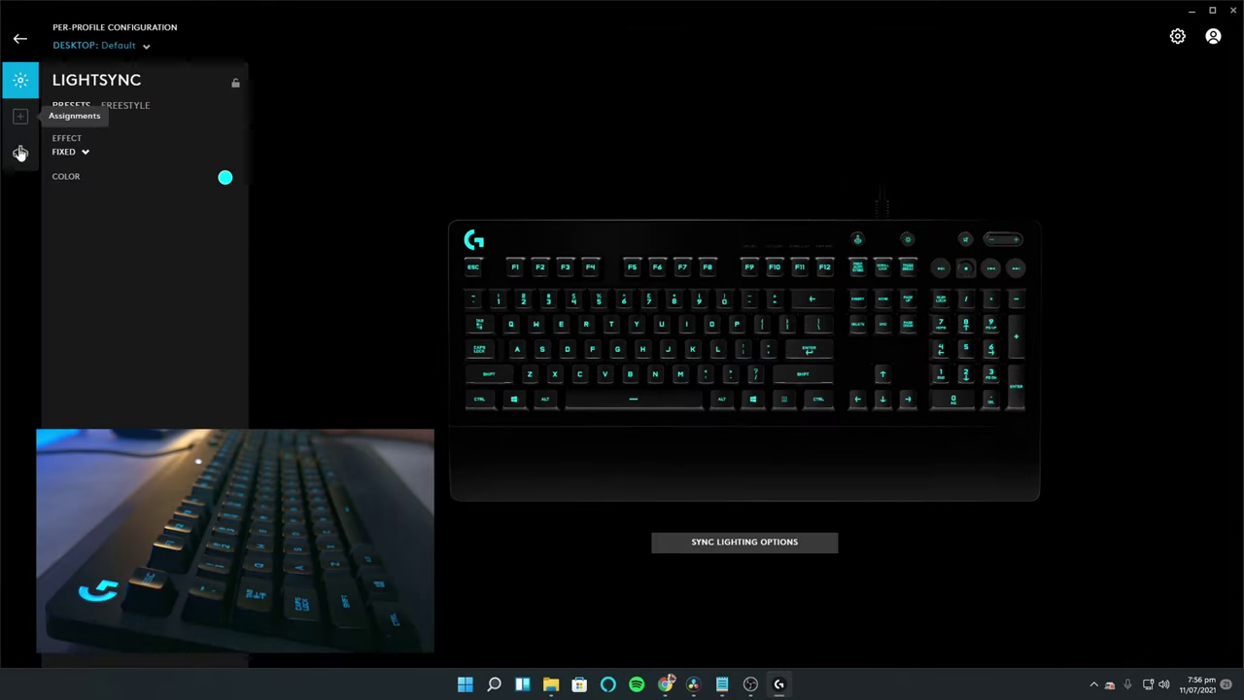
click(20, 116)
click(19, 153)
click(22, 83)
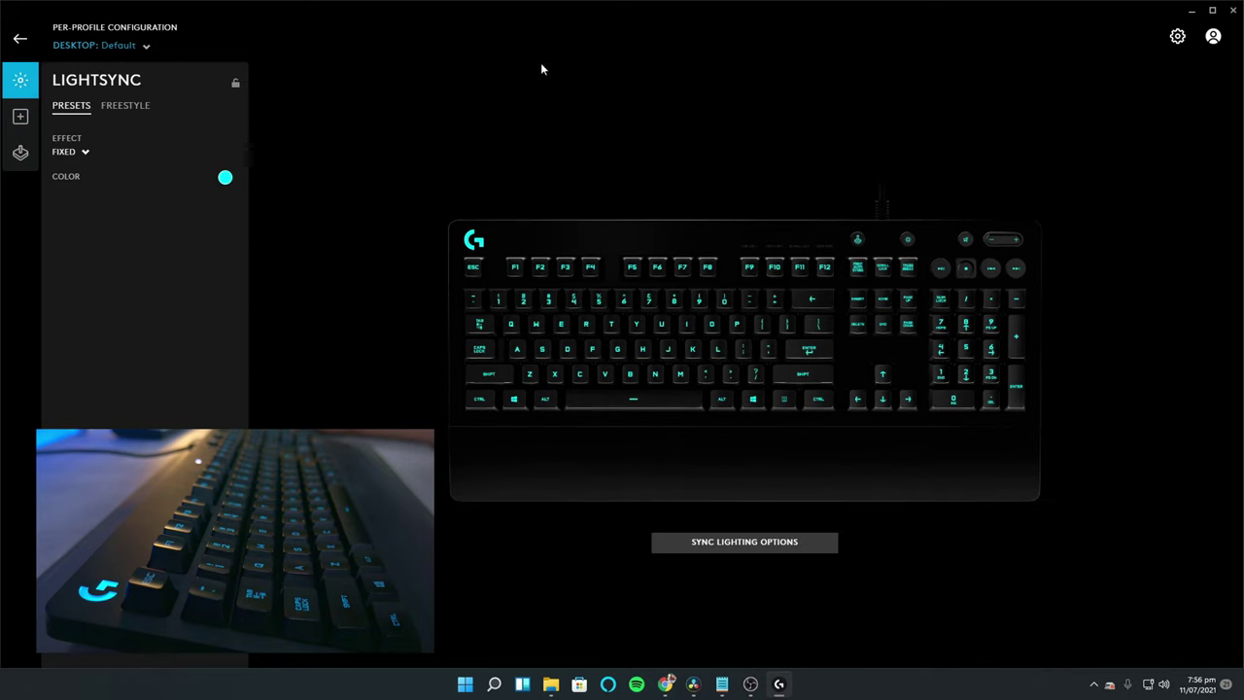
Step: Try the Cycle, Color Wave and Breathing preset lighting effects on the keyboard
click(86, 153)
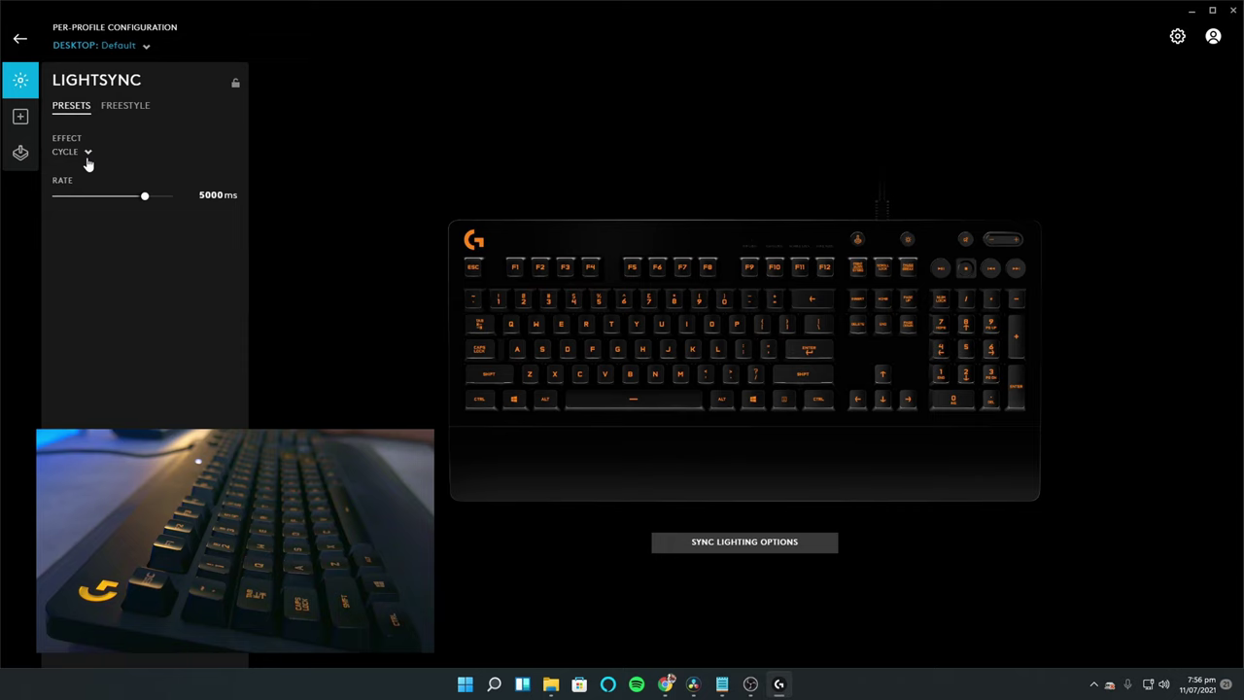
click(88, 156)
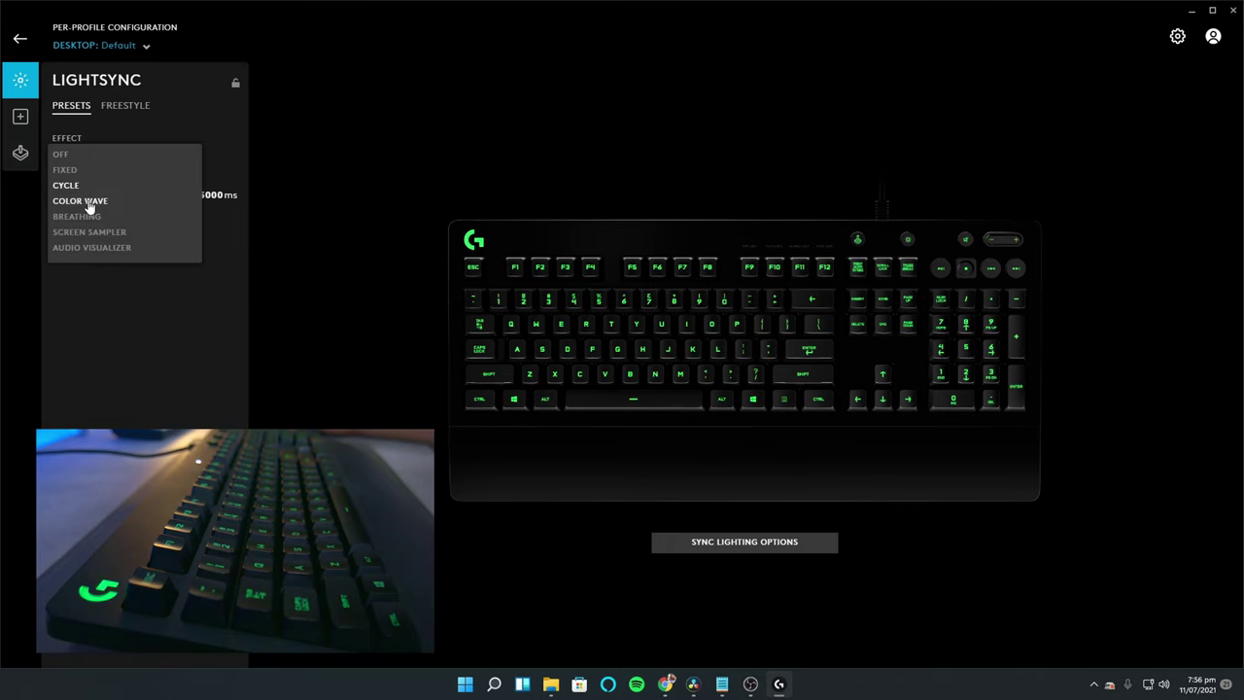
click(88, 201)
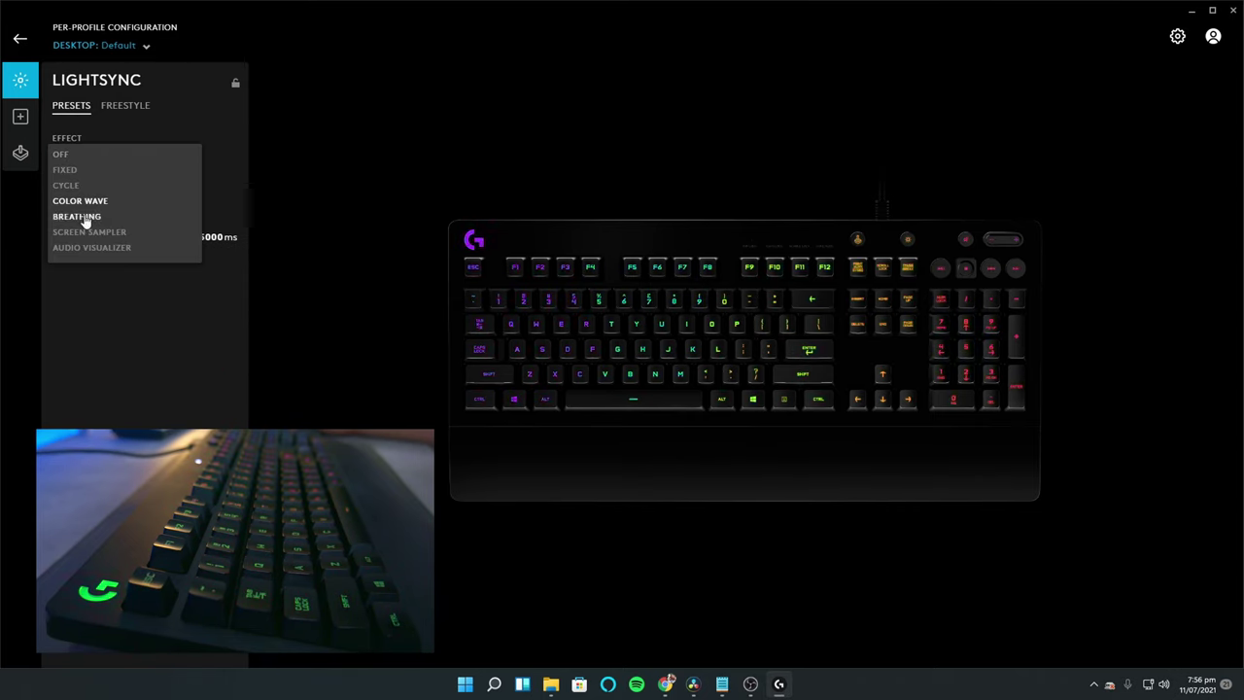
click(85, 218)
Step: Switch the keyboard's preset lighting effect to Cycle and back to Fixed
click(110, 153)
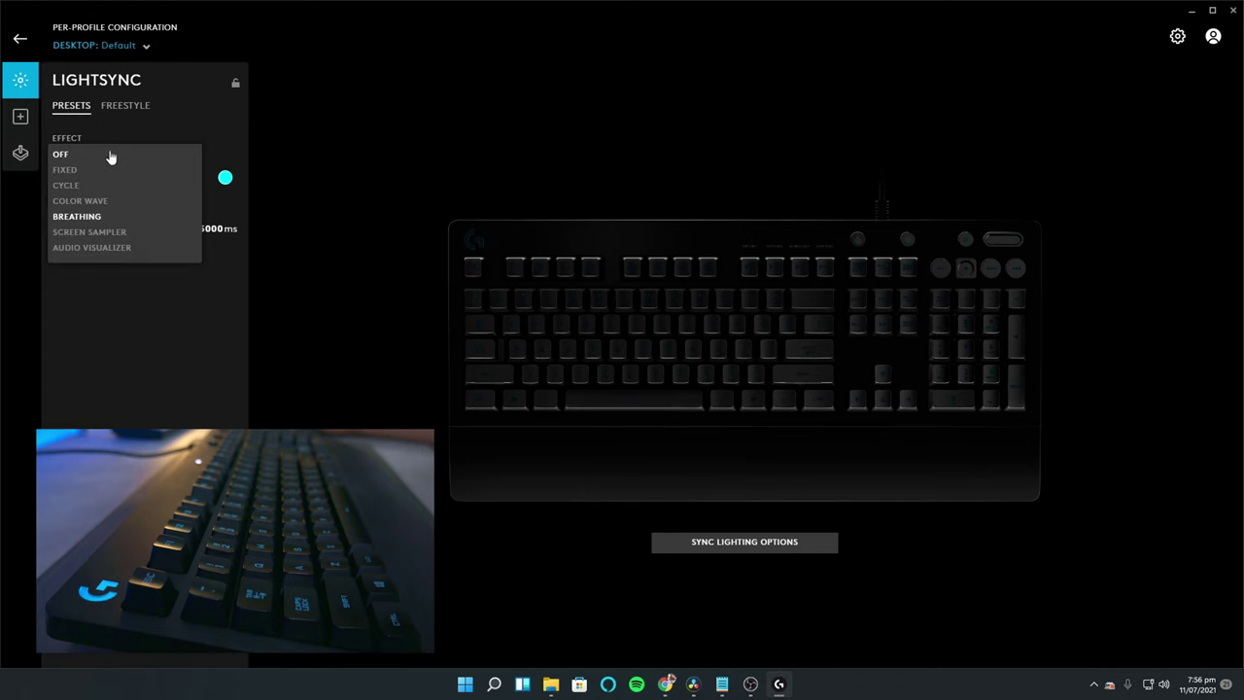
click(66, 186)
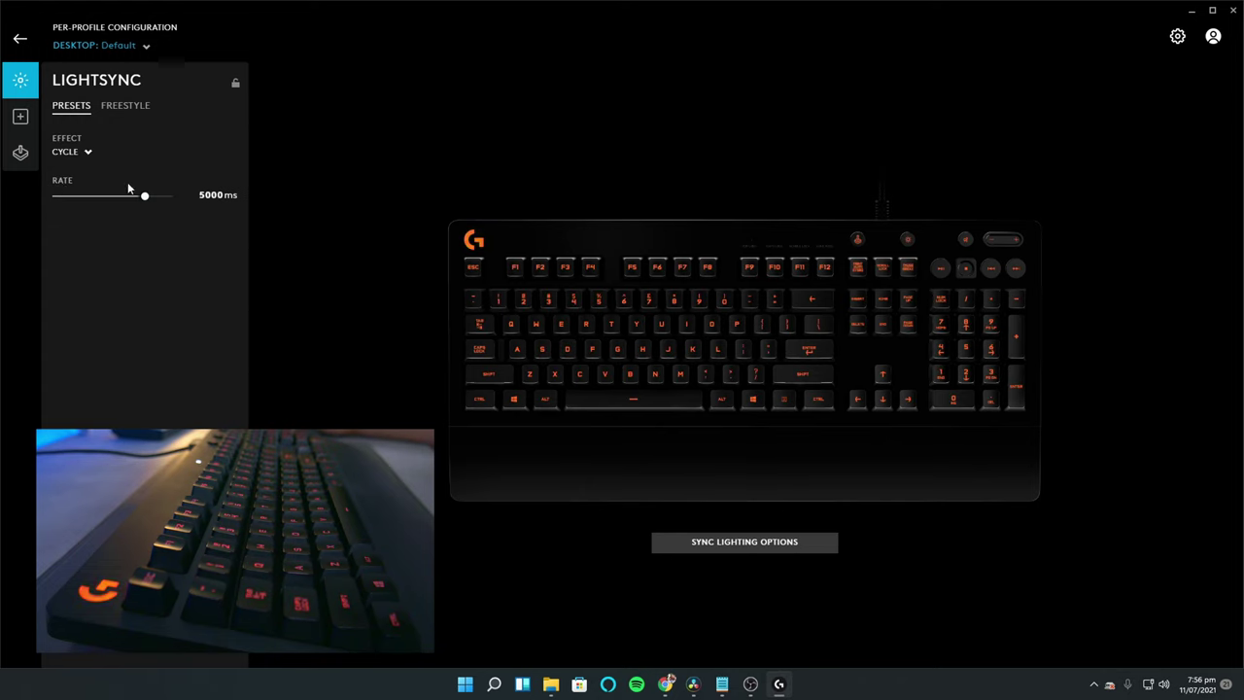
click(86, 153)
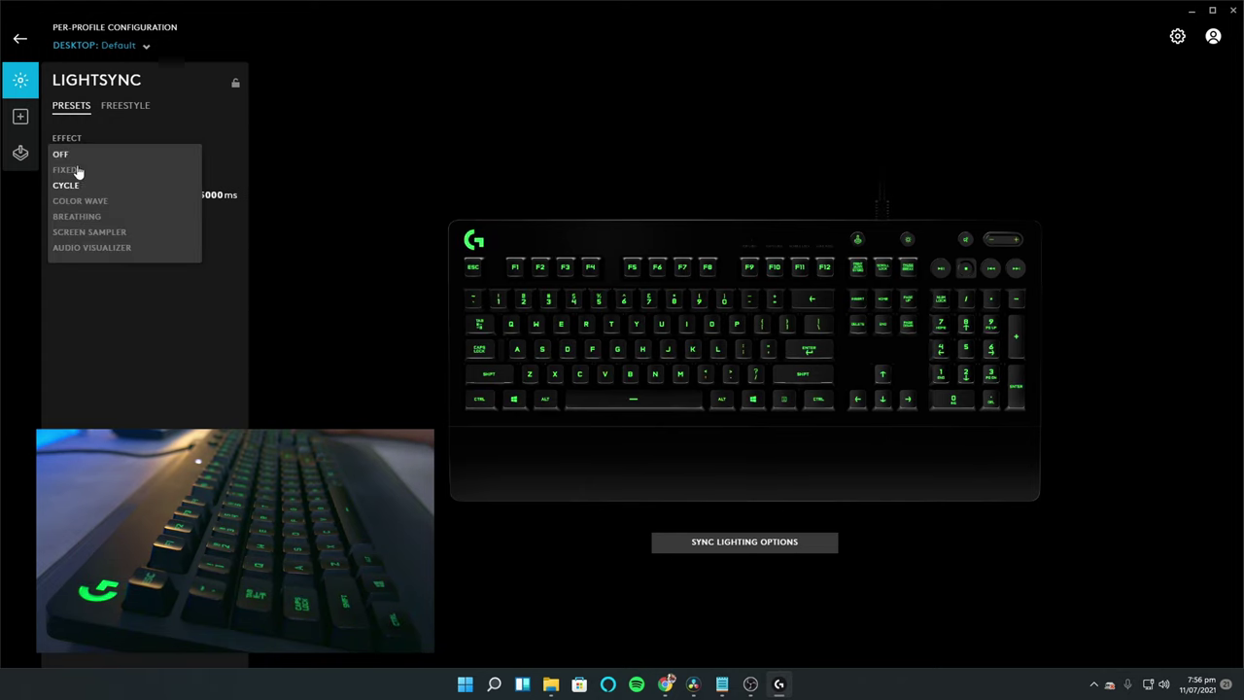
click(78, 173)
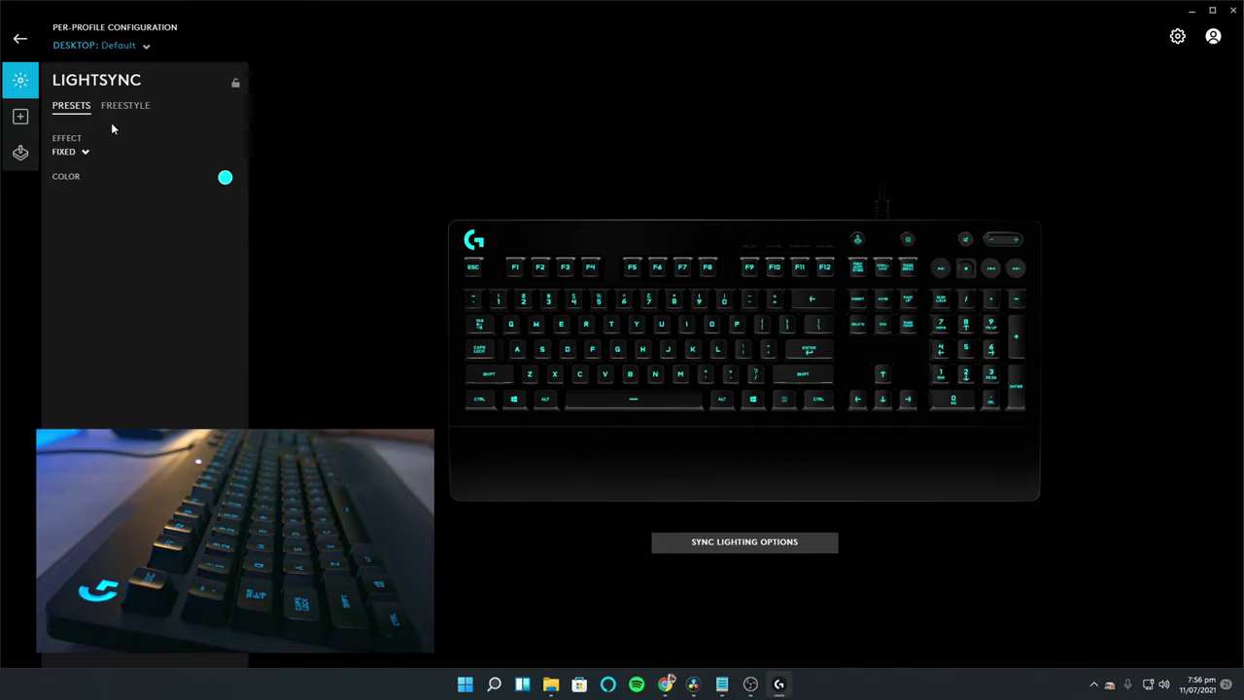
Step: Try the Audio Visualizer preset lighting effect and restore the Fixed effect
click(84, 156)
click(86, 249)
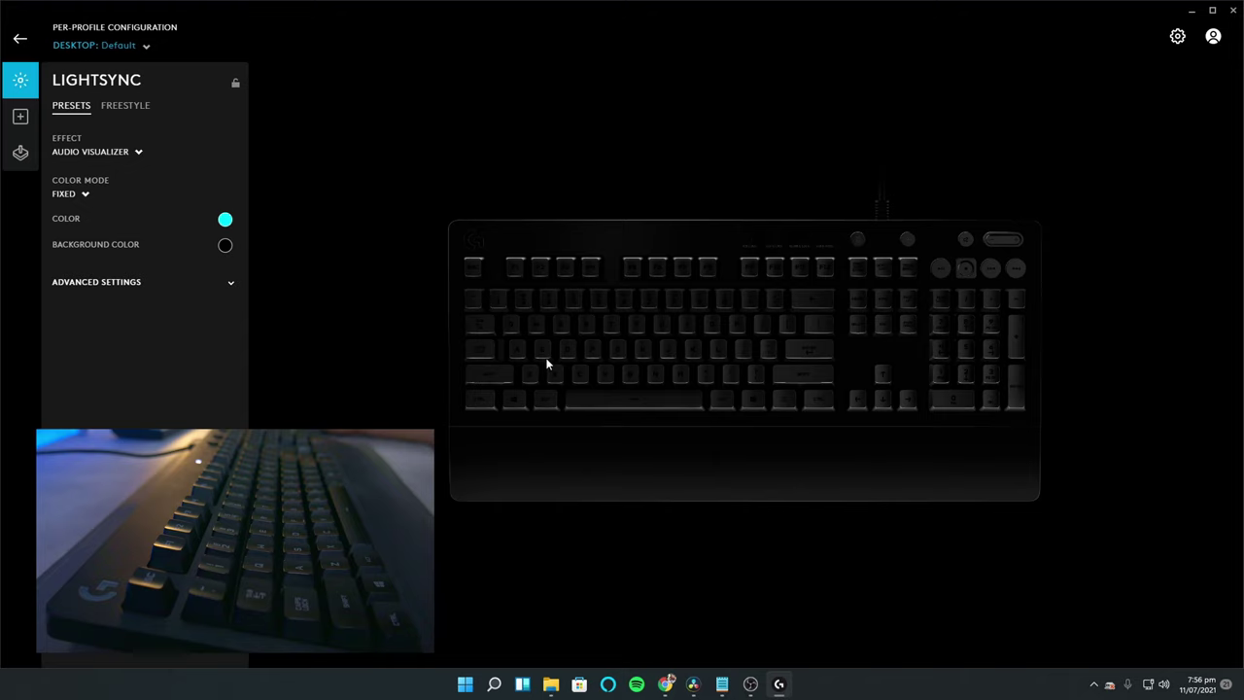
click(141, 154)
click(97, 171)
Step: Set the Freestyle color brush to the muted green 99A68F and return to the preset lighting effects
click(126, 105)
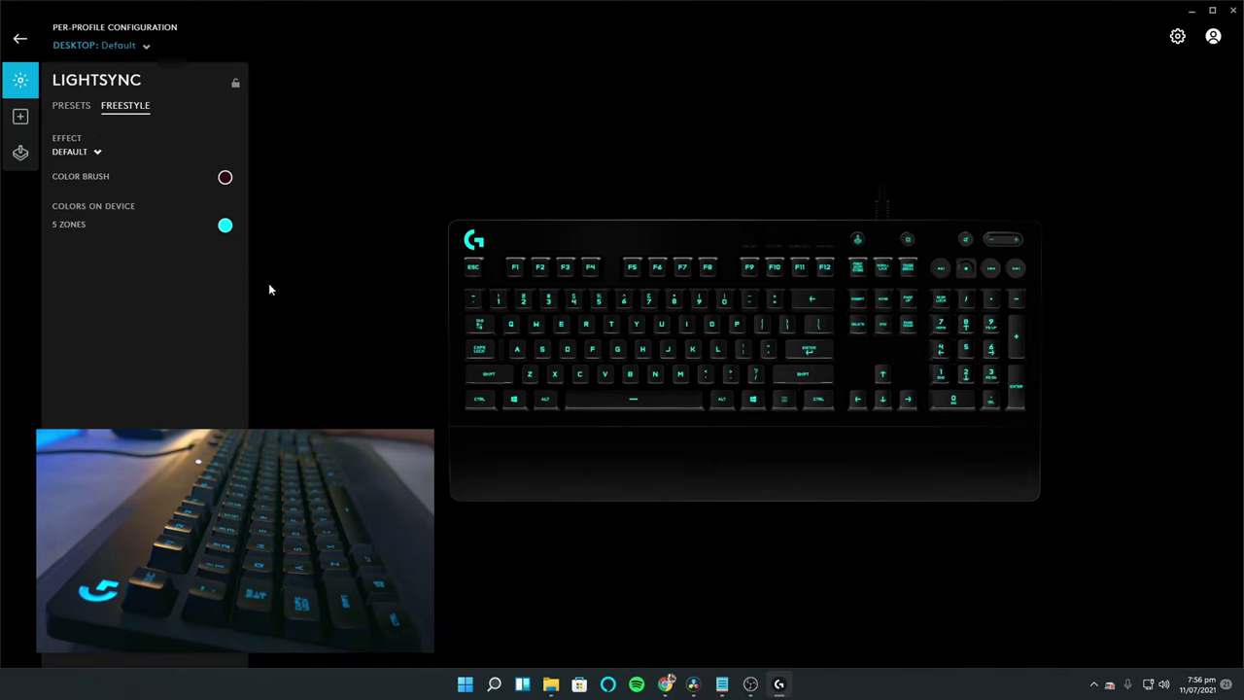
click(224, 179)
click(226, 270)
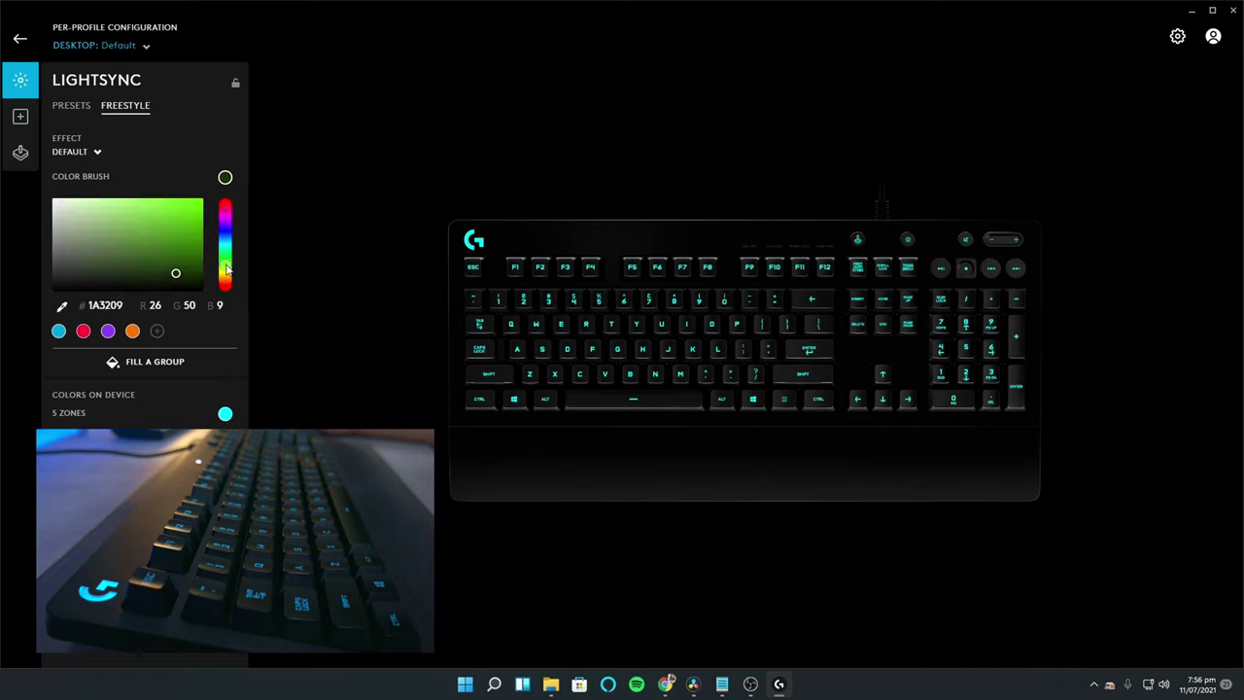
click(98, 153)
click(136, 153)
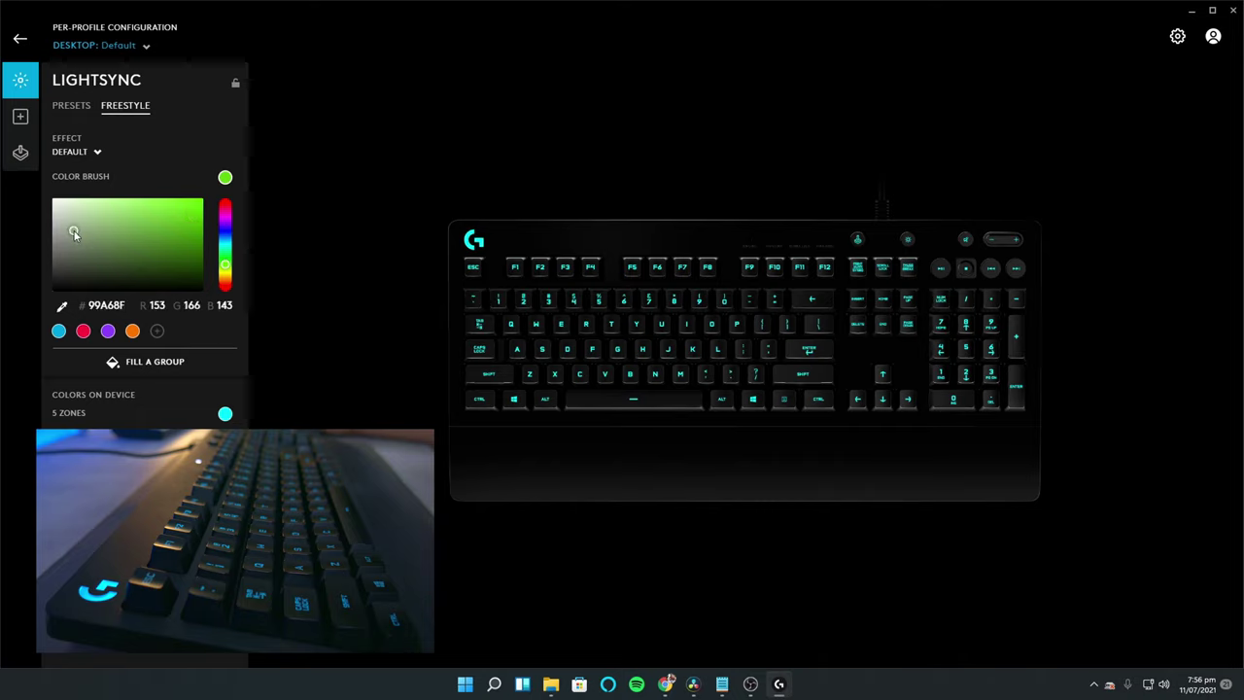
click(74, 106)
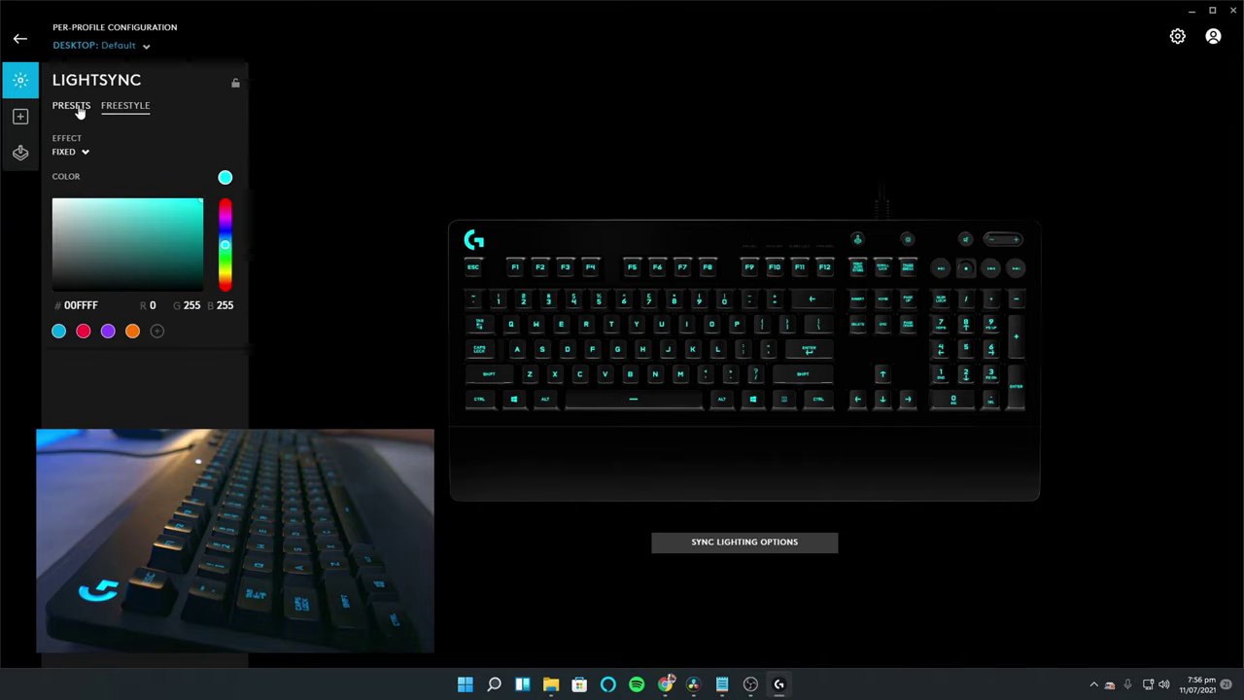
Step: Examine the Game Mode disabled keys and the commands, keys, actions, macros and system controls assignable to F1–F12
click(19, 152)
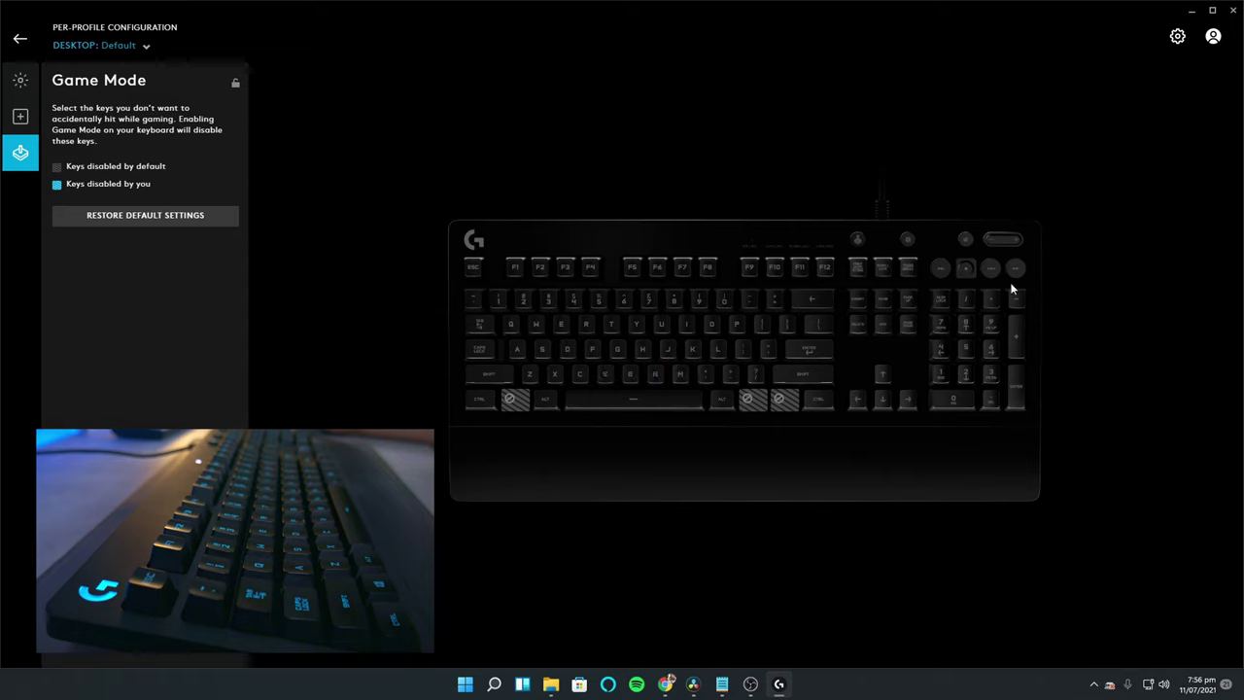
click(21, 117)
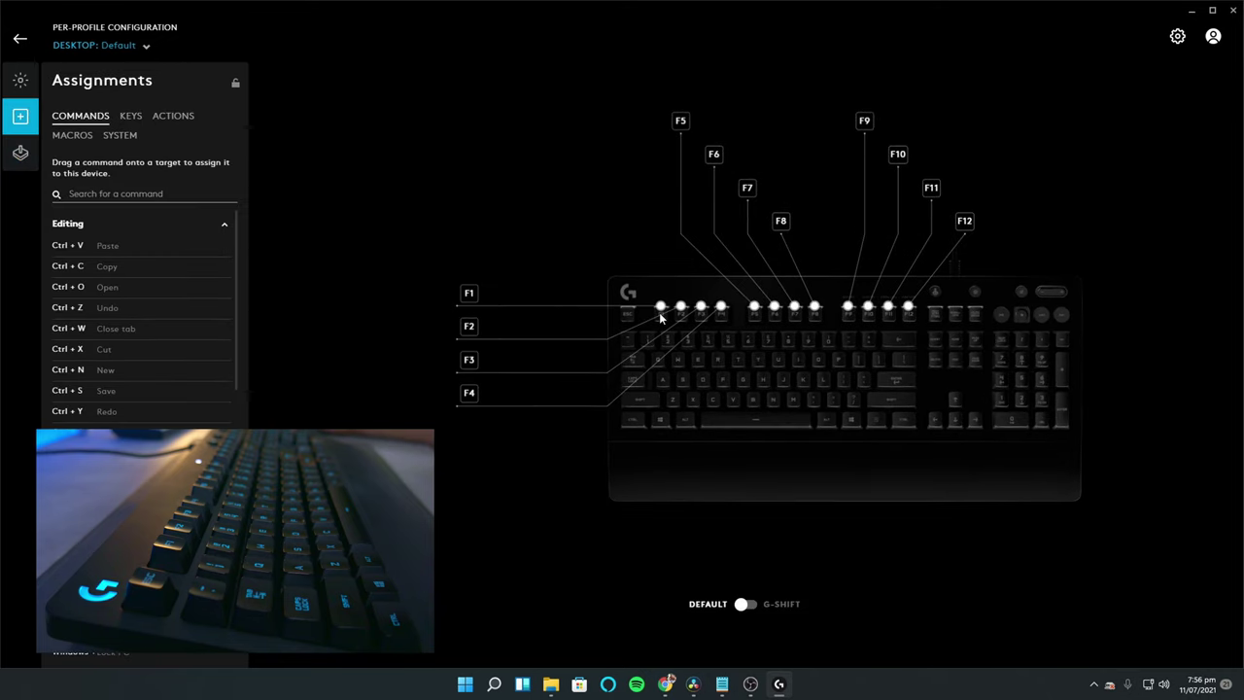
click(132, 118)
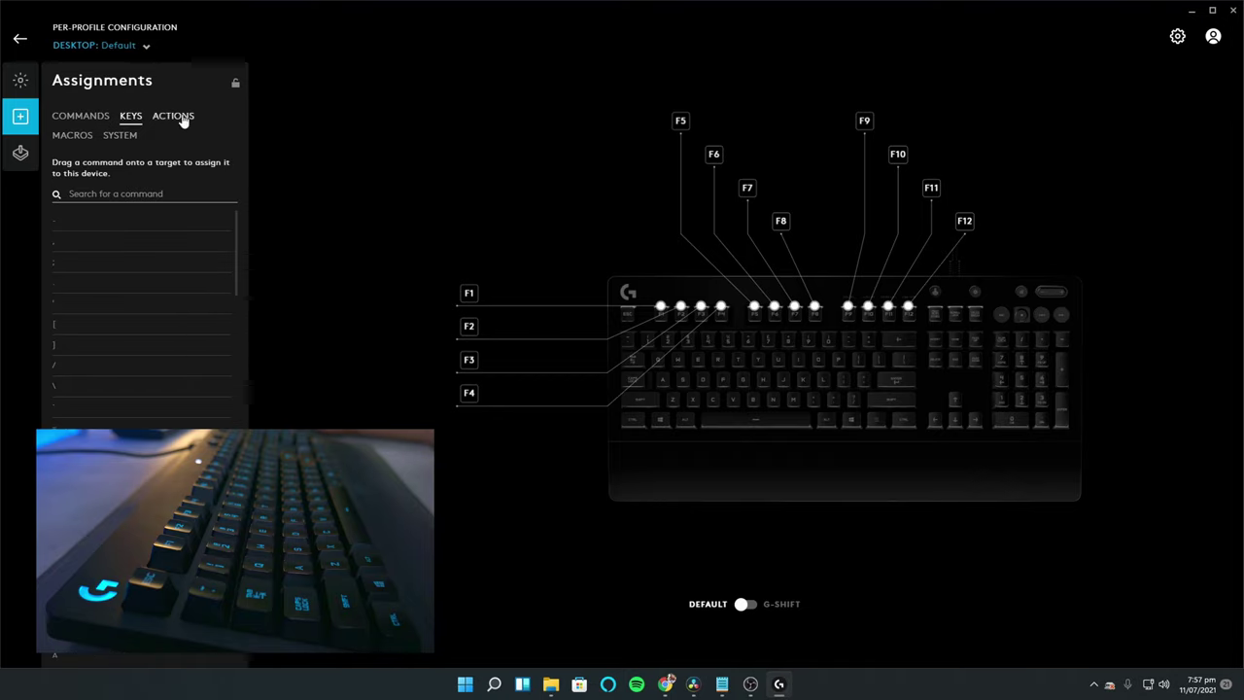
click(184, 120)
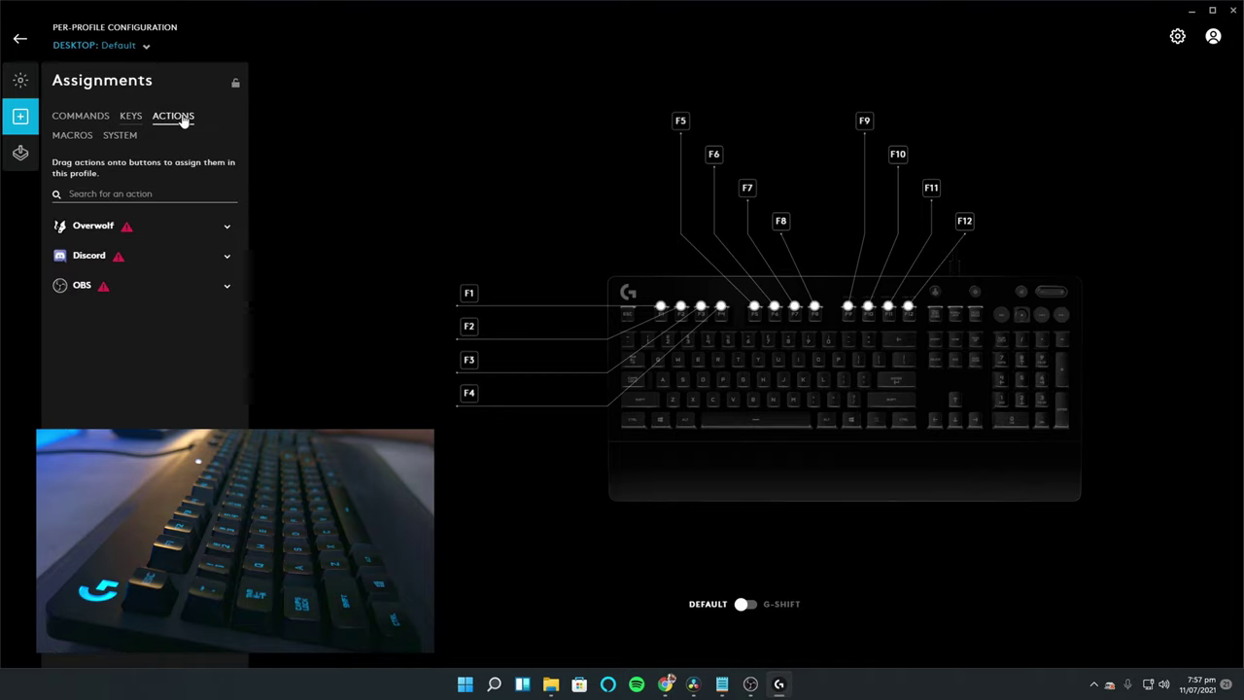
click(85, 144)
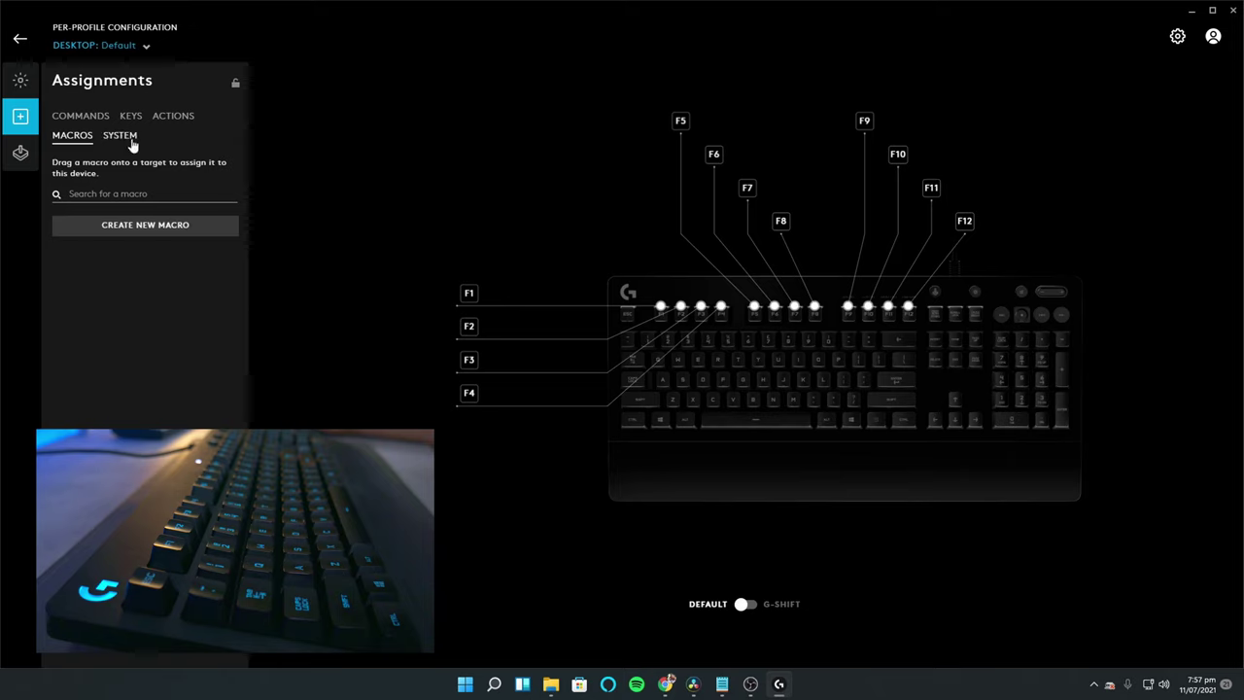
click(123, 136)
scroll(81, 369, down, 10)
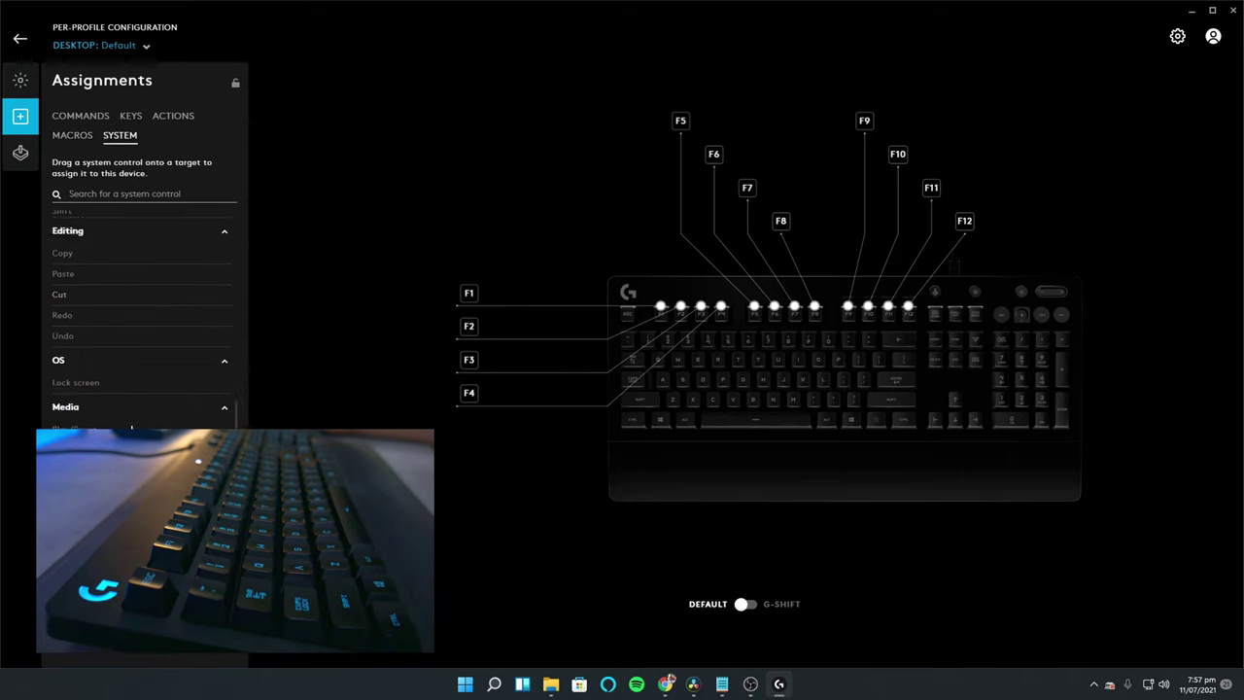
scroll(144, 320, up, 10)
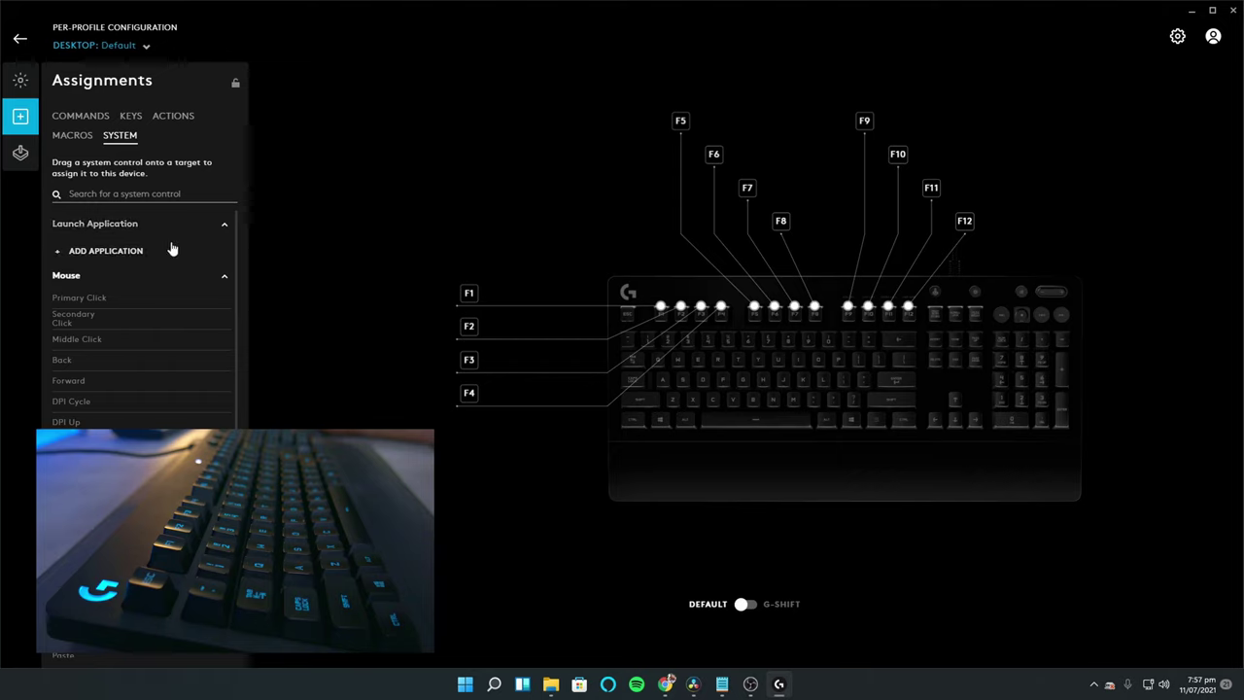
click(96, 117)
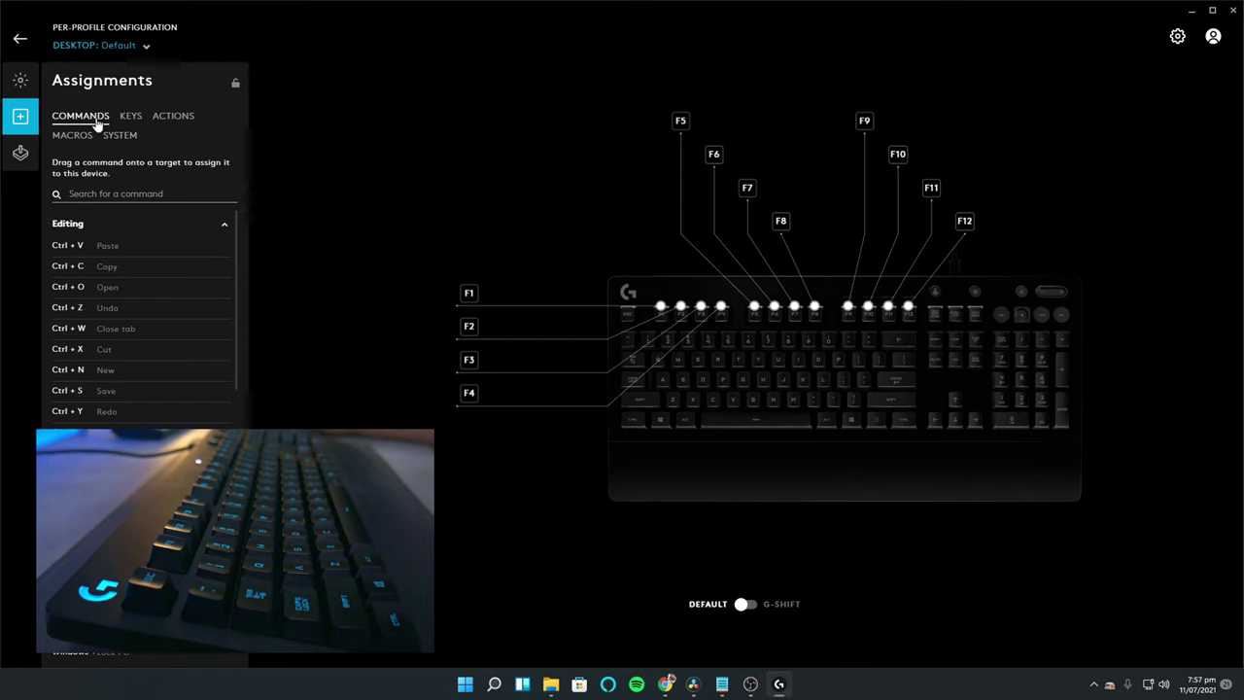